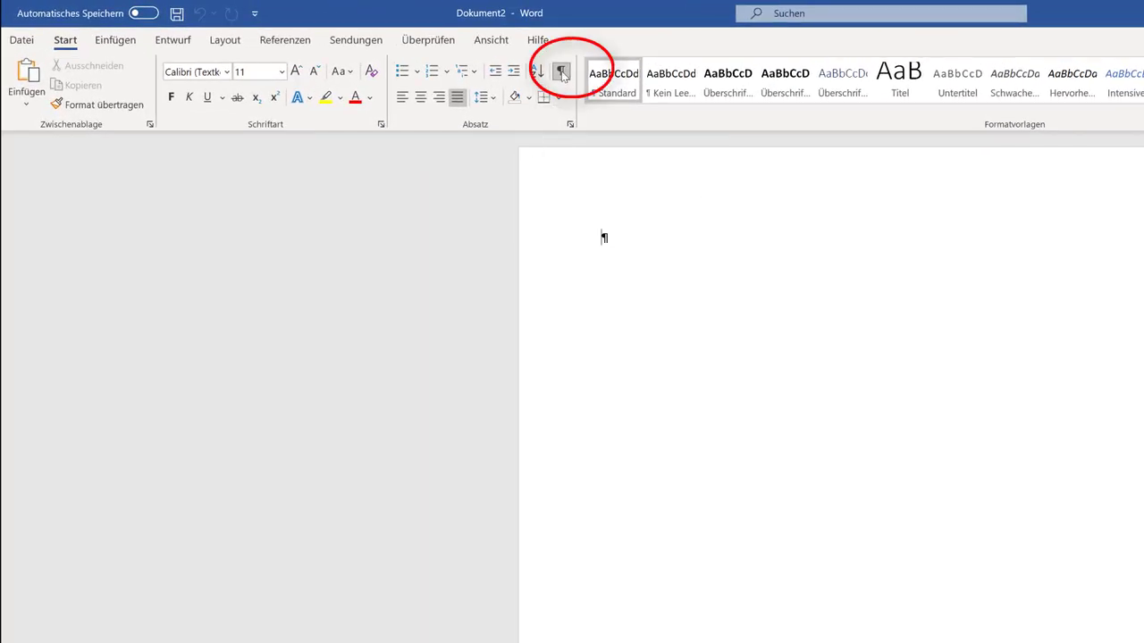
# Add two empty paragraphs at the top of the blank page
pyautogui.click(561, 71)
pyautogui.click(561, 70)
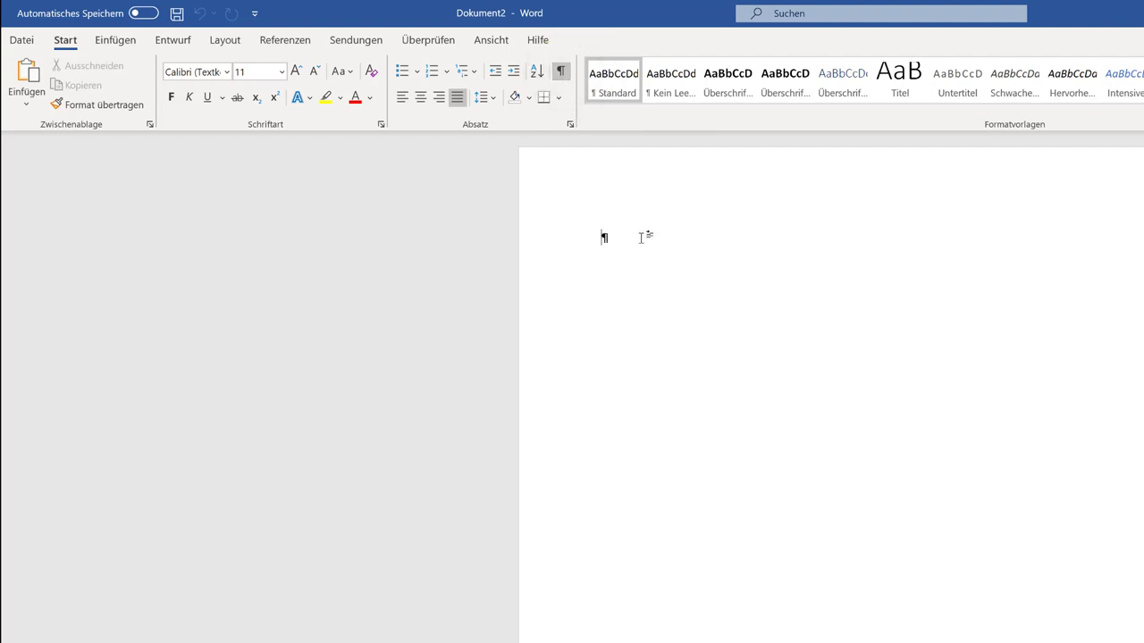
pyautogui.press('Return')
pyautogui.press('Return')
# Set top, bottom, left and right page margins to 1 cm via custom Seitenränder
pyautogui.click(228, 42)
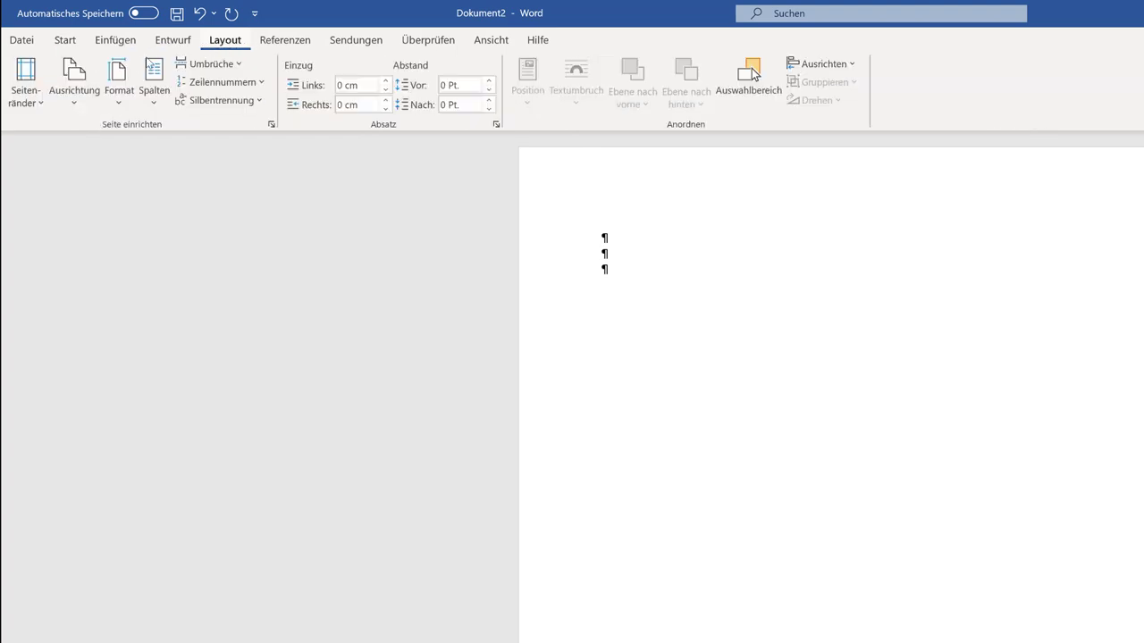
pyautogui.click(35, 102)
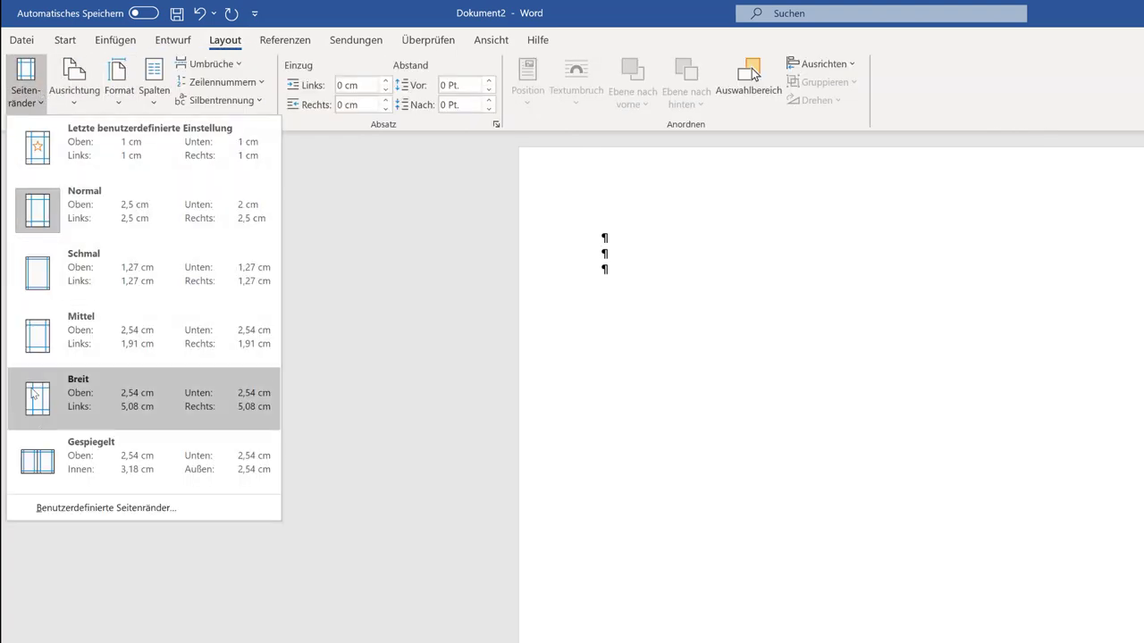
pyautogui.click(111, 509)
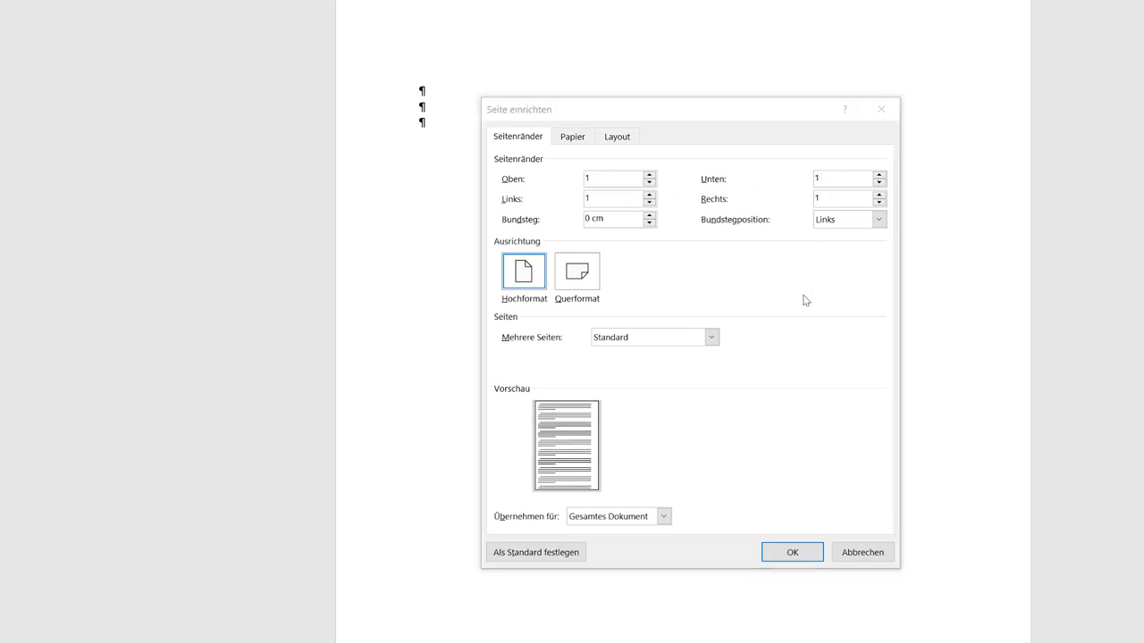
pyautogui.click(792, 553)
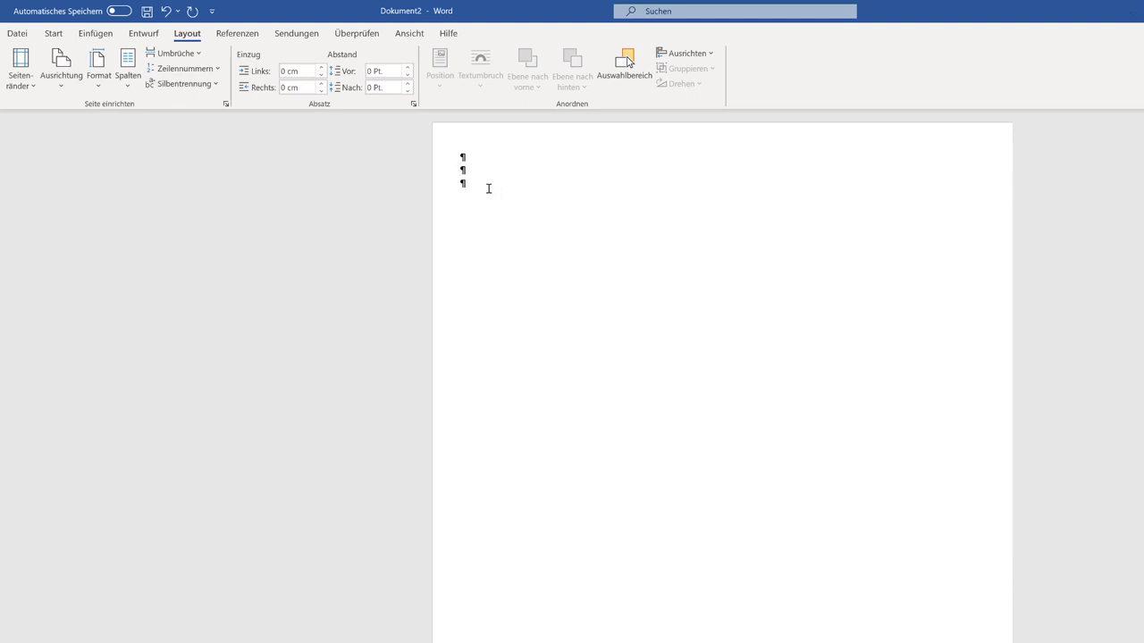
# Paste the bold heading 'Wortbild zum Begriff' and make the word 'Wortbild' orange
pyautogui.write('Wortbild zum Begriff')
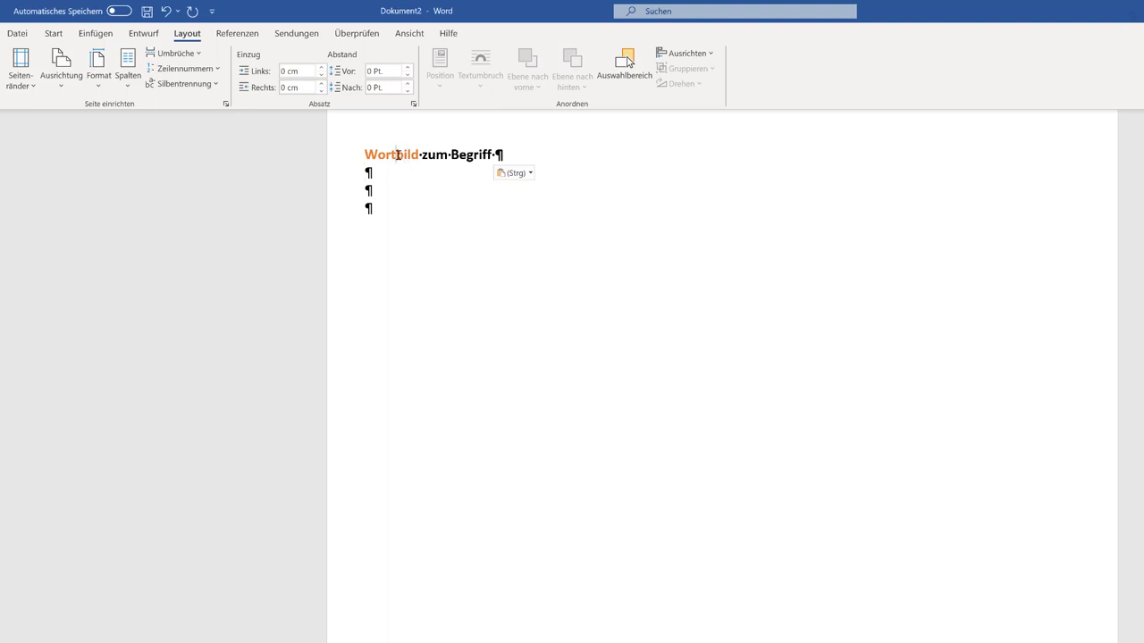
pyautogui.doubleClick(384, 154)
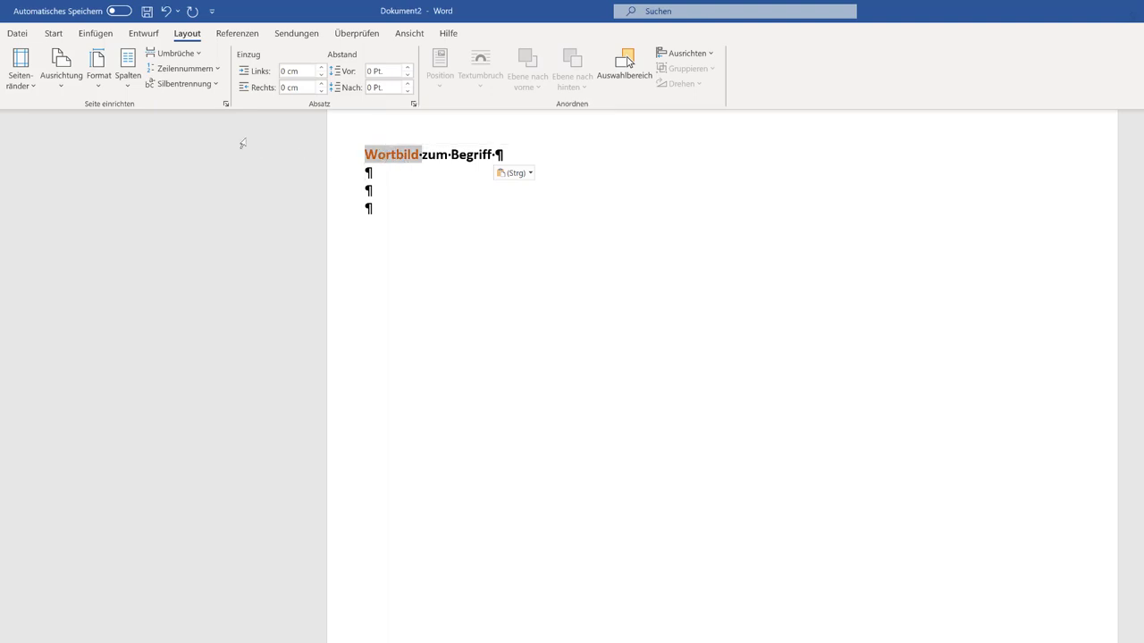
pyautogui.click(46, 35)
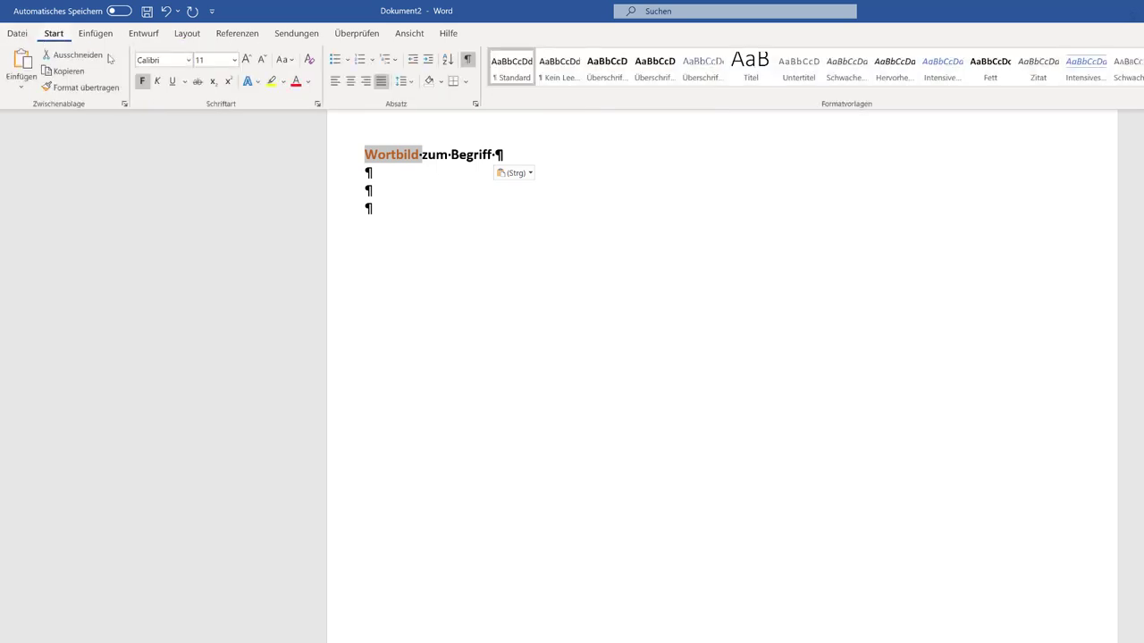
pyautogui.click(307, 85)
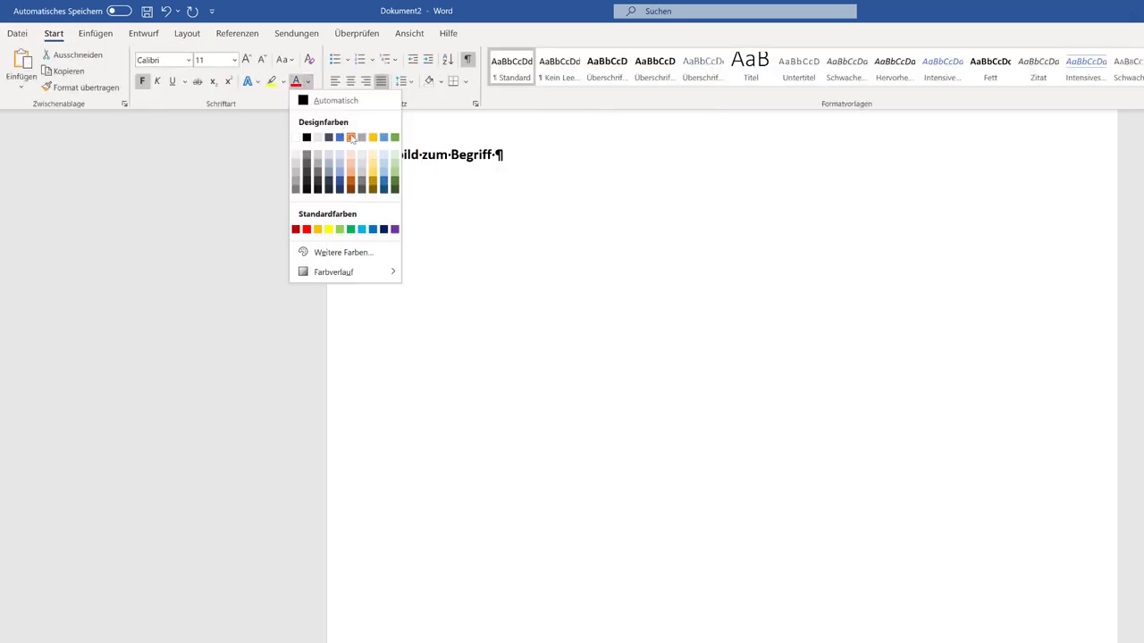
pyautogui.click(493, 200)
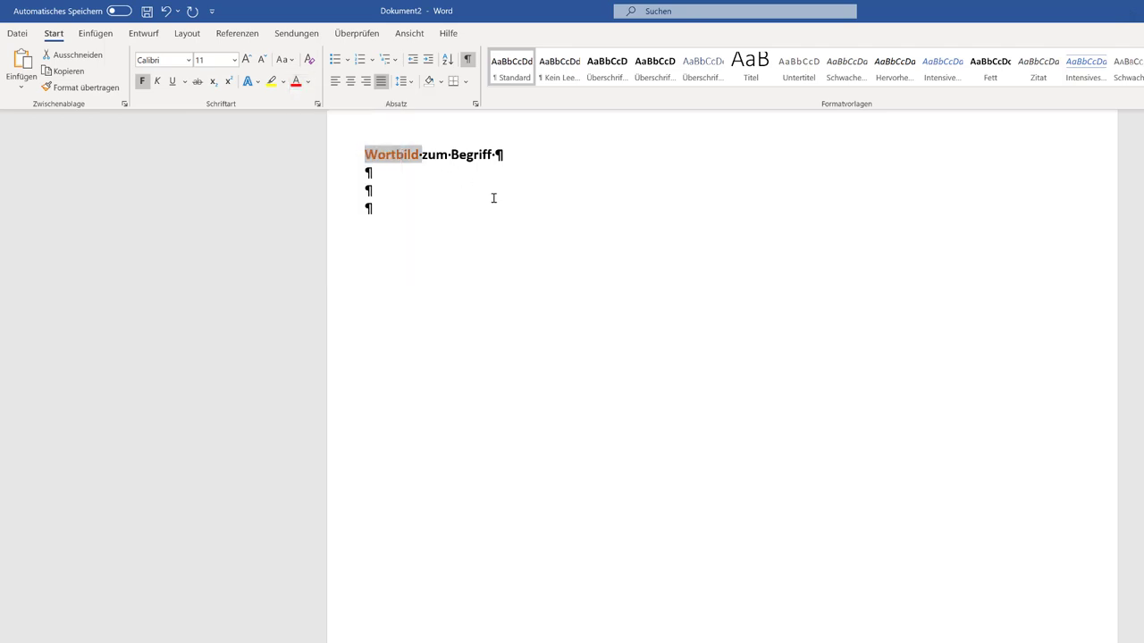
pyautogui.click(392, 189)
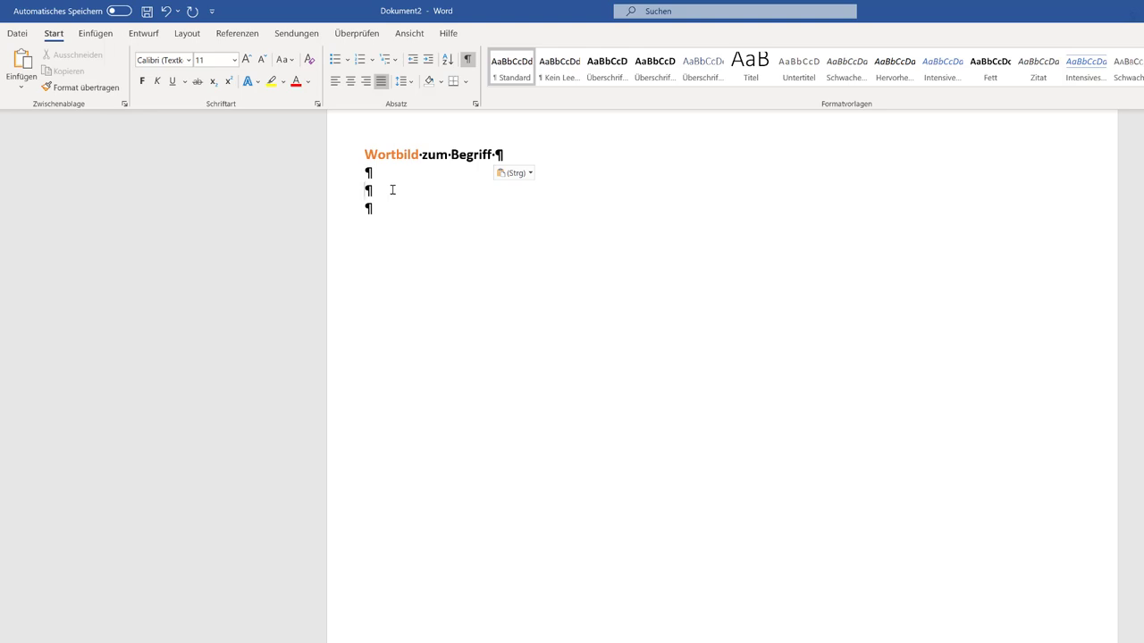
# Insert a table with 3 columns and 10 rows from Einfügen > Tabelle einfügen
pyautogui.click(96, 34)
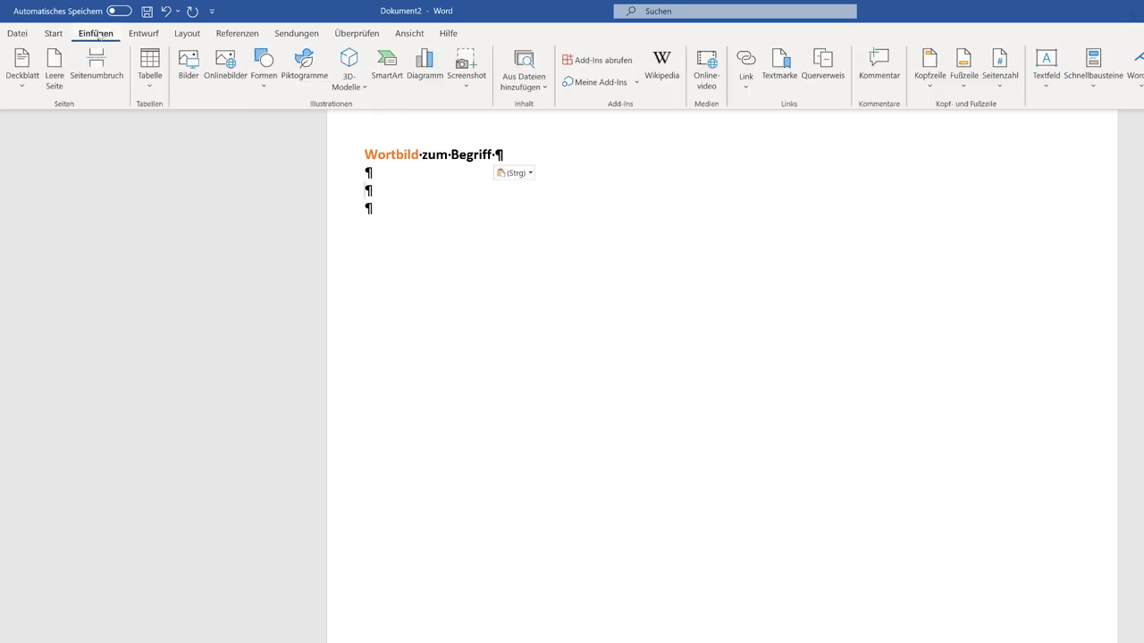
pyautogui.click(150, 70)
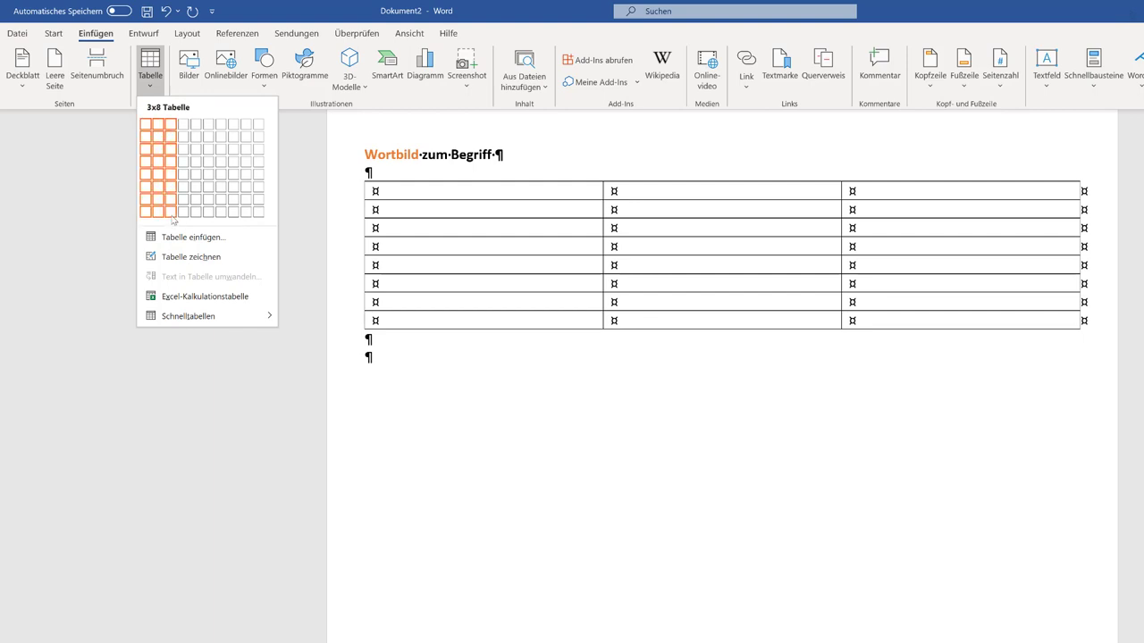
pyautogui.click(188, 237)
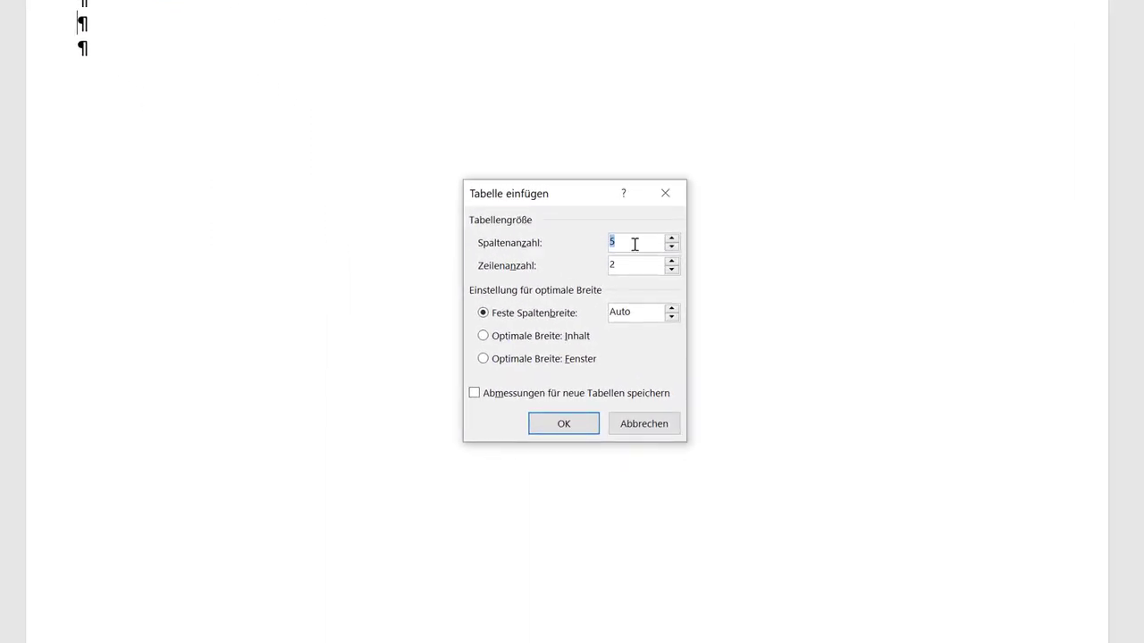
pyautogui.write('3')
pyautogui.moveTo(614, 266); pyautogui.dragTo(603, 268)
pyautogui.write('3')
pyautogui.write('10')
pyautogui.click(662, 439)
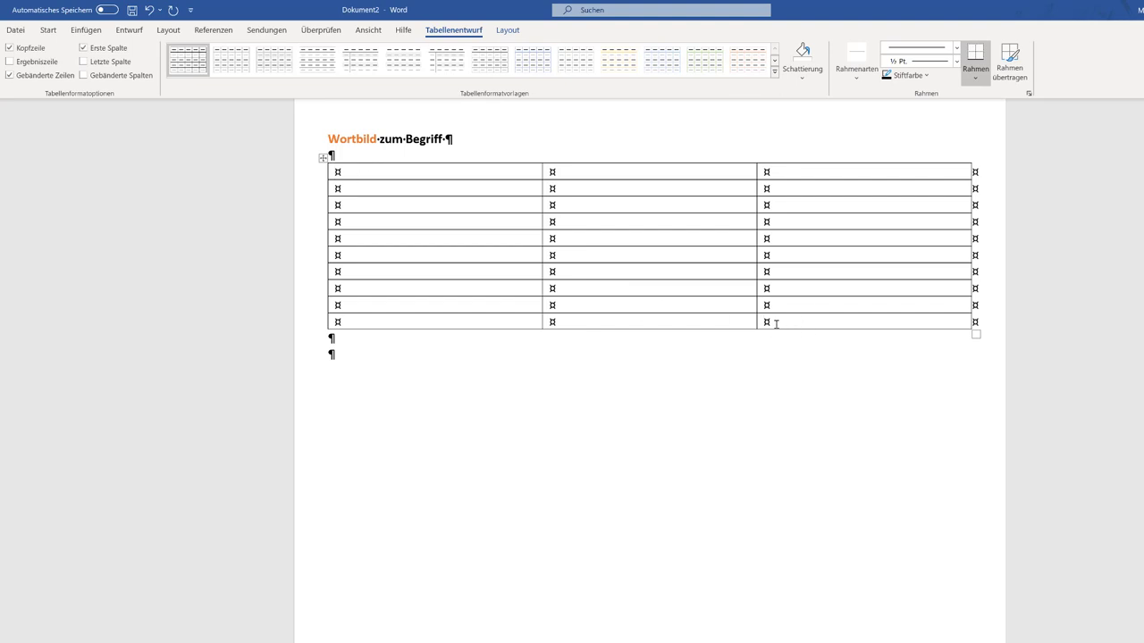
# Add an extra row at the bottom of the table with Tab
pyautogui.press('Tab')
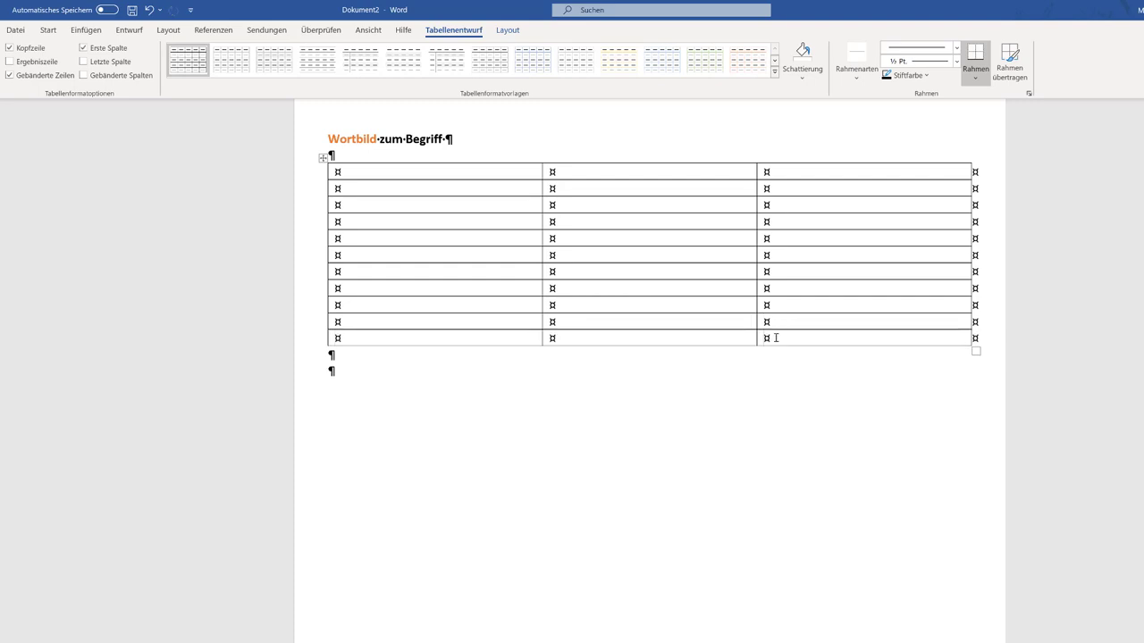
pyautogui.rightClick(776, 338)
pyautogui.click(946, 309)
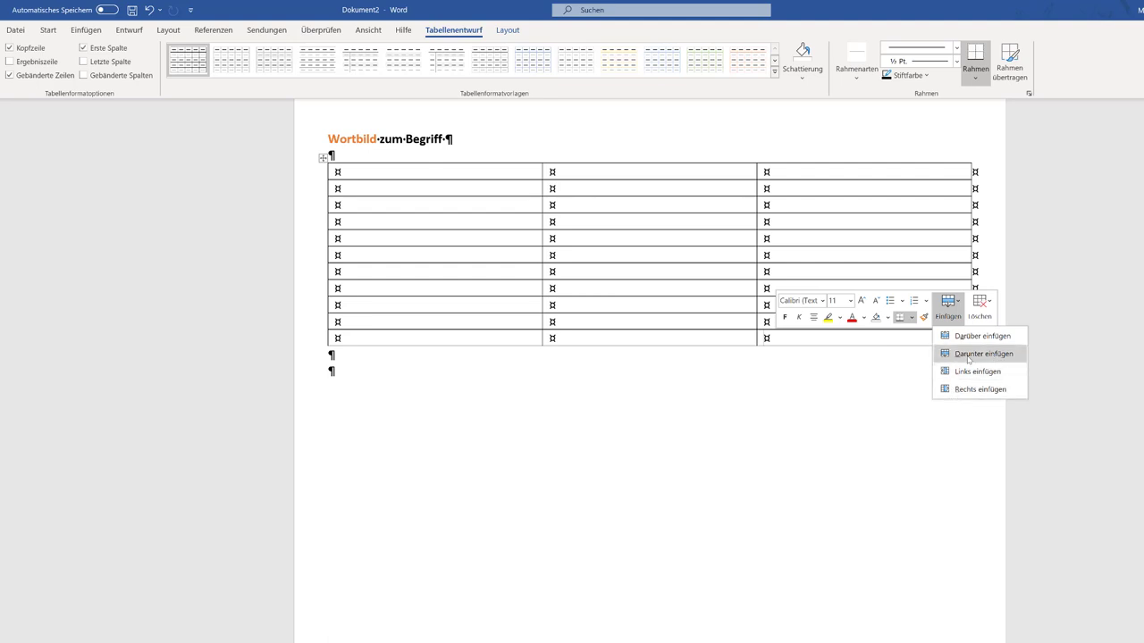
pyautogui.click(371, 171)
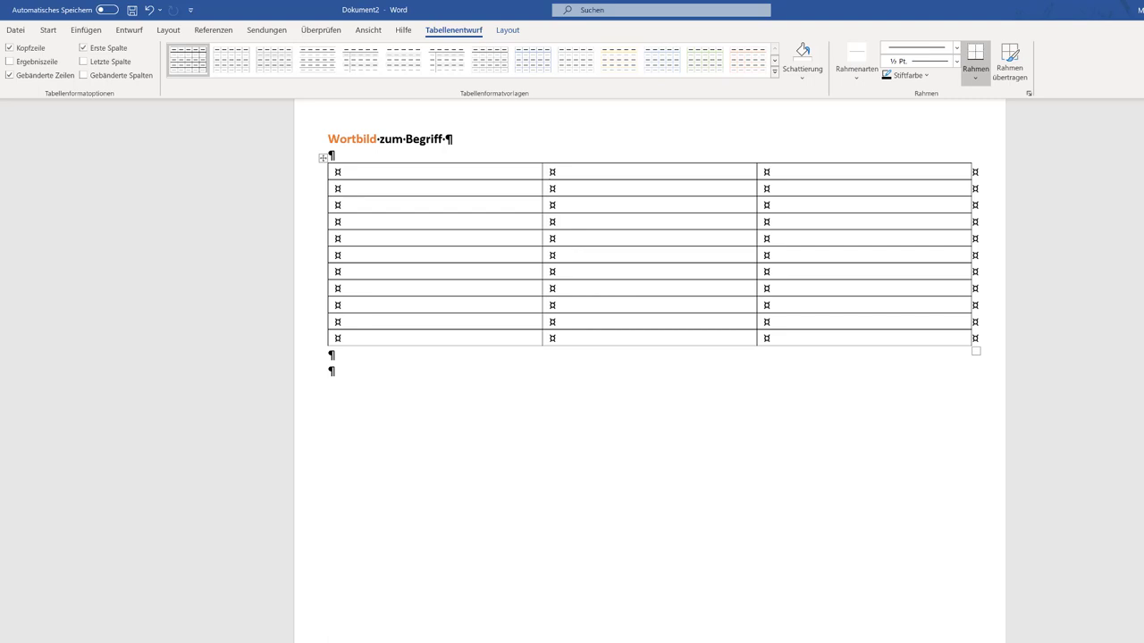
# Paste headers 'Begriffe' and 'Kurze Erklärung / Begründung' into row 1, and enter letters A and C in the first column
pyautogui.write('Begriffe\tKurze Erklärung / Begründung')
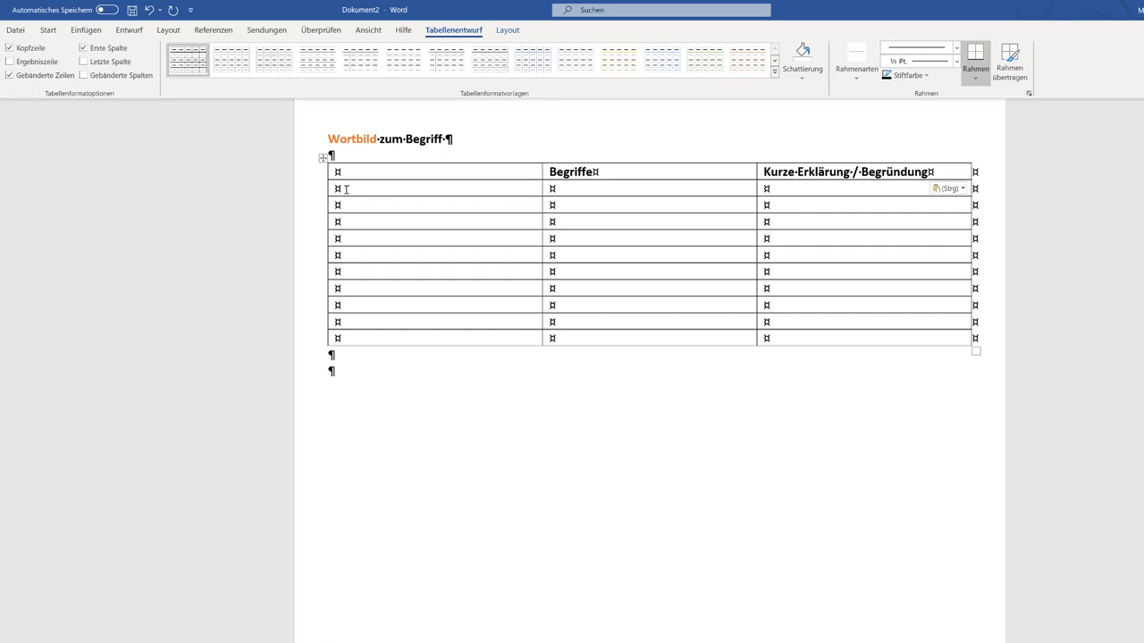
pyautogui.write('A')
pyautogui.press('Down')
pyautogui.write('C')
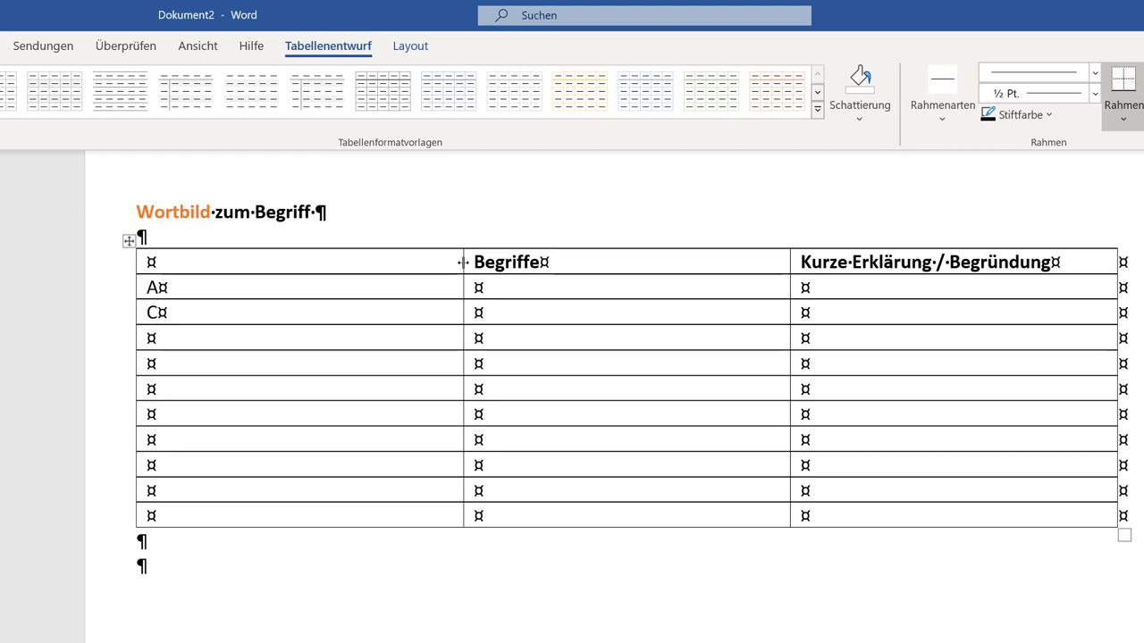
# Narrow the letter column and the Begriffe column so 'Kurze Erklärung / Begründung' gets most width
pyautogui.moveTo(463, 262)
pyautogui.mouseDown()
pyautogui.moveTo(205, 271)
pyautogui.moveTo(167, 286)
pyautogui.mouseUp()
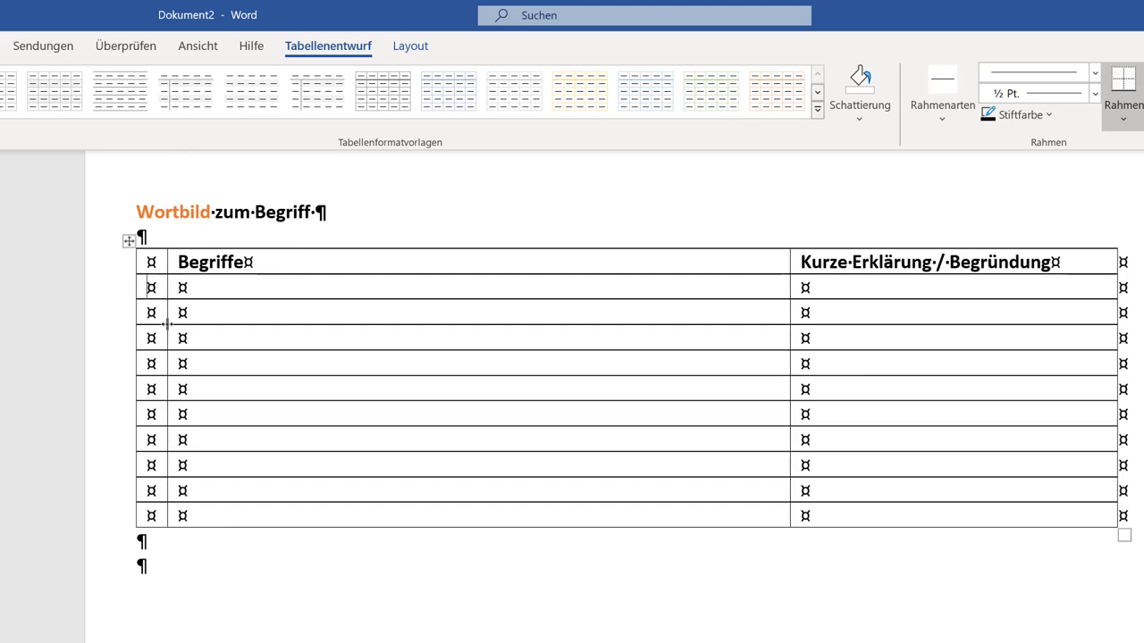
pyautogui.click(289, 296)
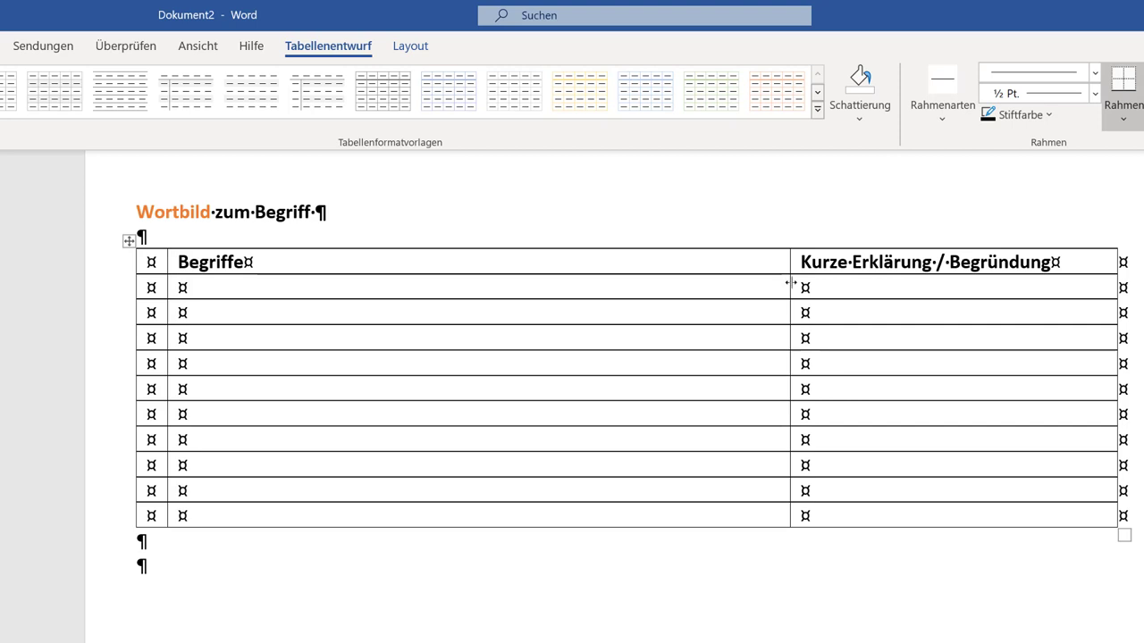
pyautogui.moveTo(789, 287)
pyautogui.mouseDown()
pyautogui.moveTo(430, 312)
pyautogui.moveTo(506, 325)
pyautogui.mouseUp()
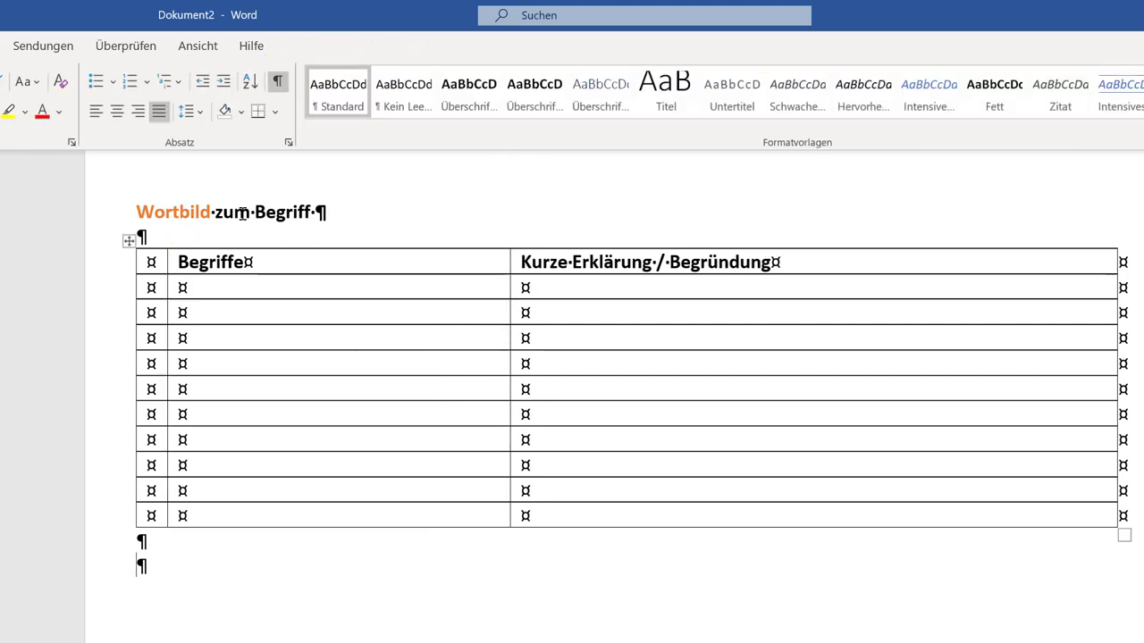
pyautogui.click(348, 212)
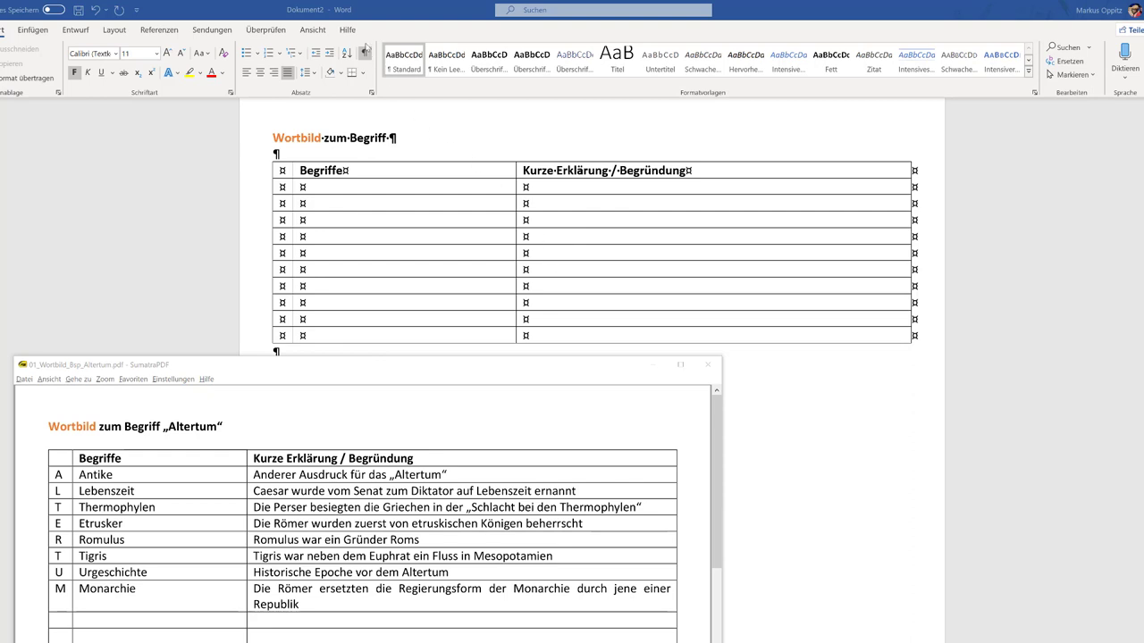
pyautogui.click(322, 188)
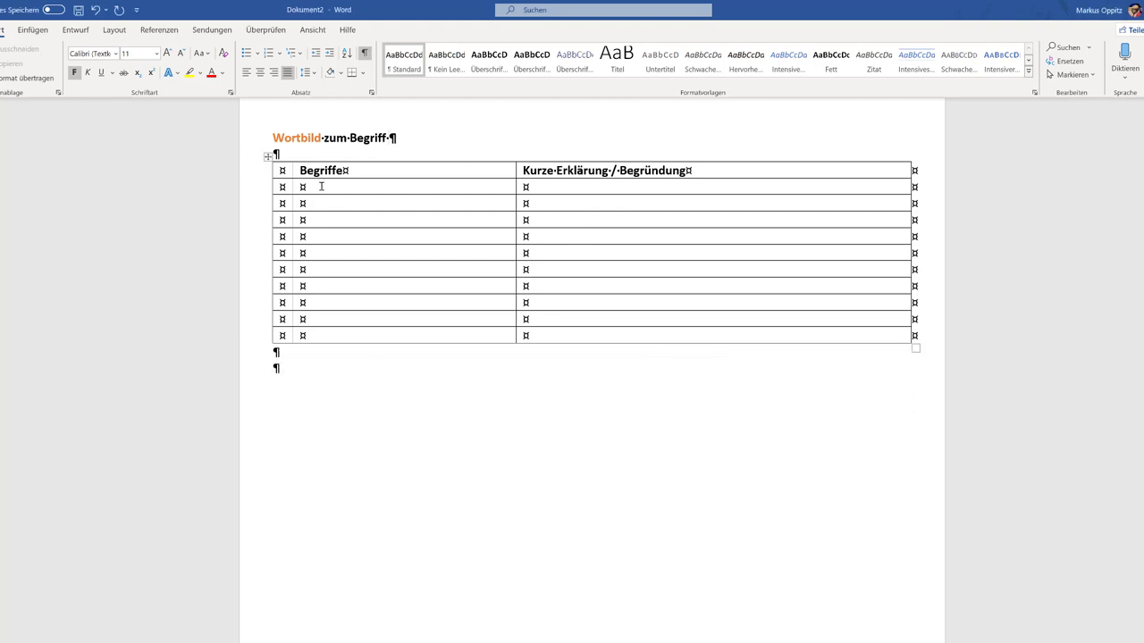
pyautogui.click(366, 54)
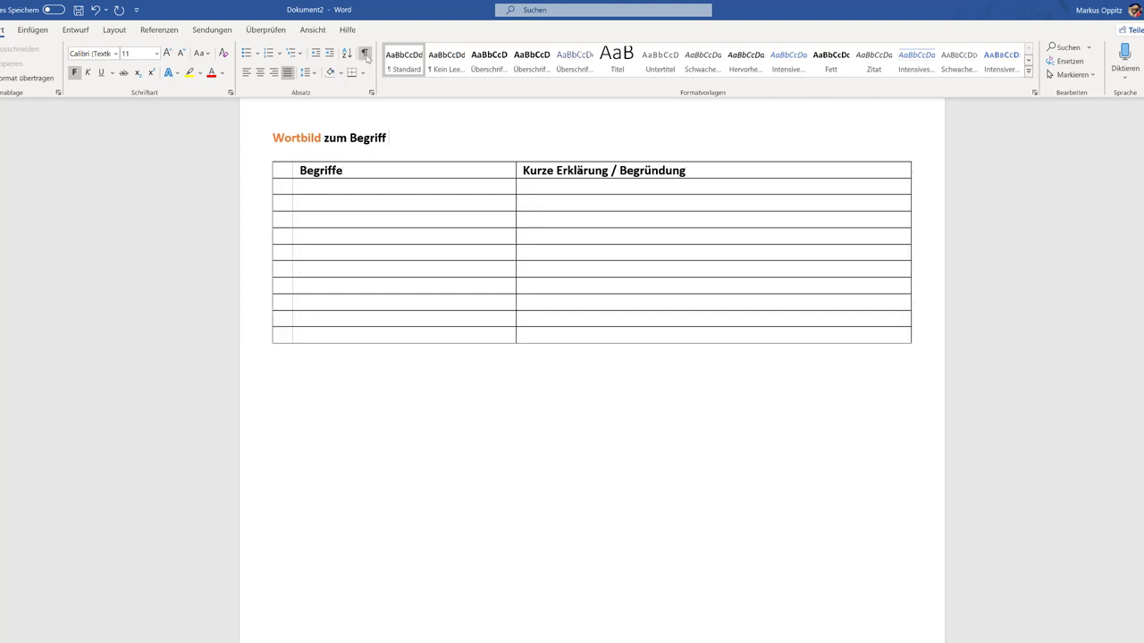
# Click into the finished table beneath the 'Wortbild zum Begriff' heading
pyautogui.click(325, 250)
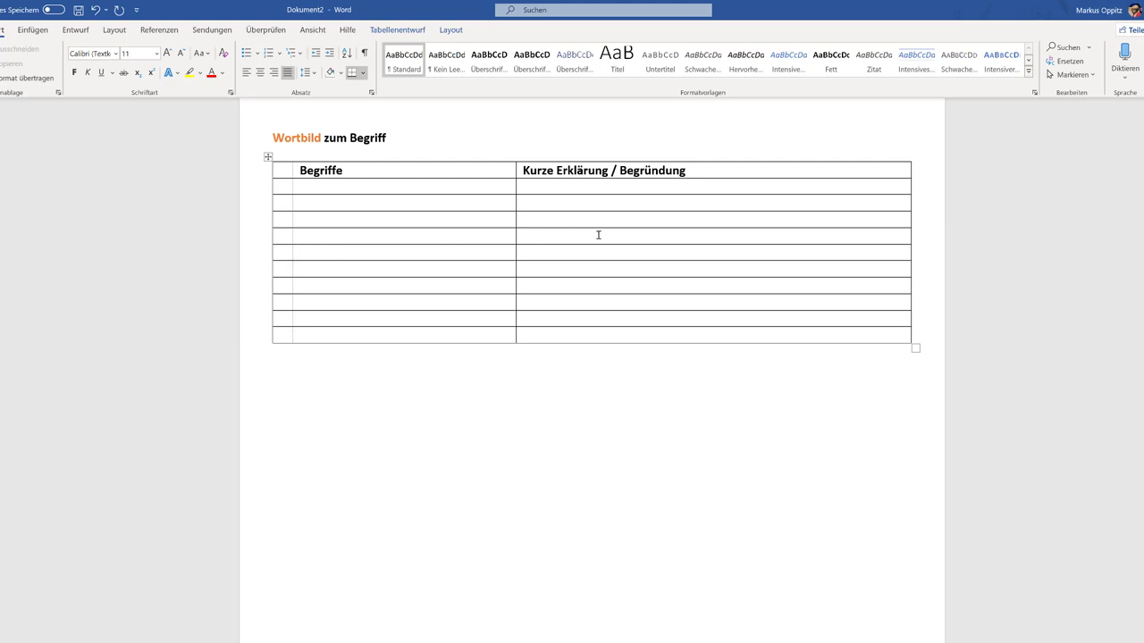